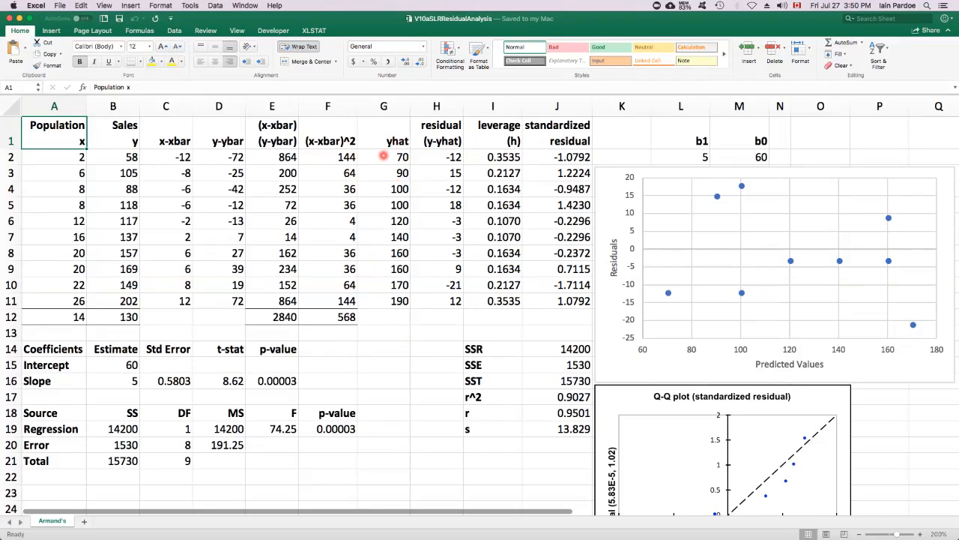
# Inspect the residual formula in H2, the residuals in H2:H11, and the source data of the residuals versus predicted values chart.
pyautogui.click(435, 158)
pyautogui.click(171, 87)
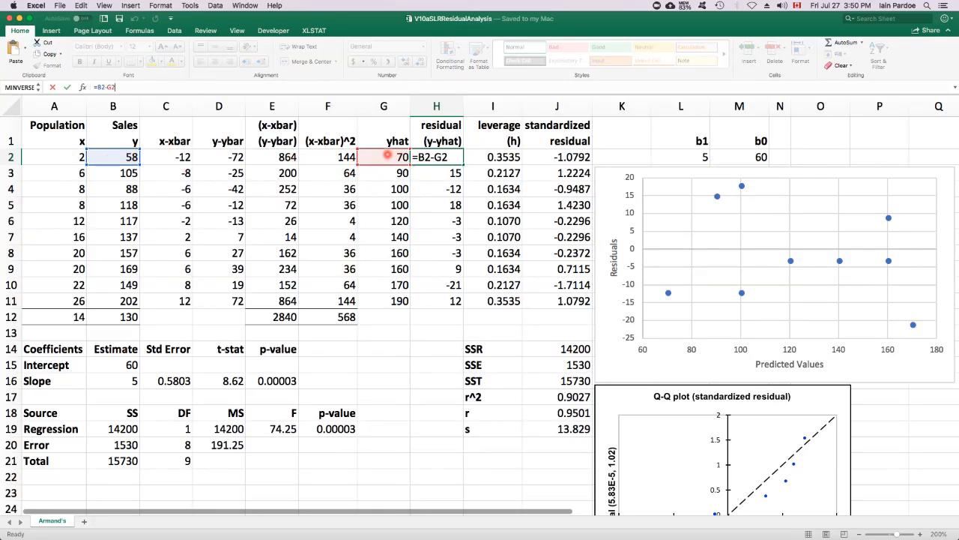
pyautogui.press('Return')
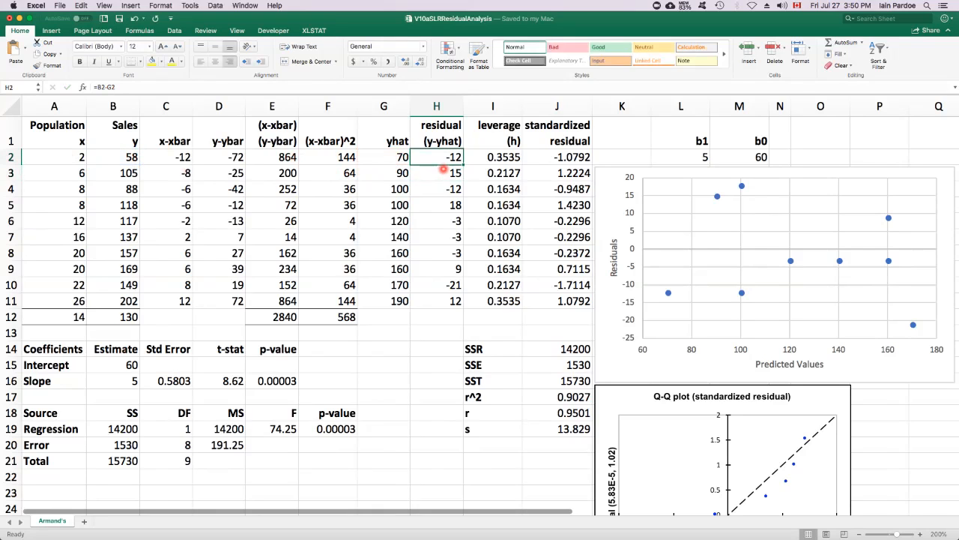
pyautogui.moveTo(434, 157); pyautogui.dragTo(452, 299)
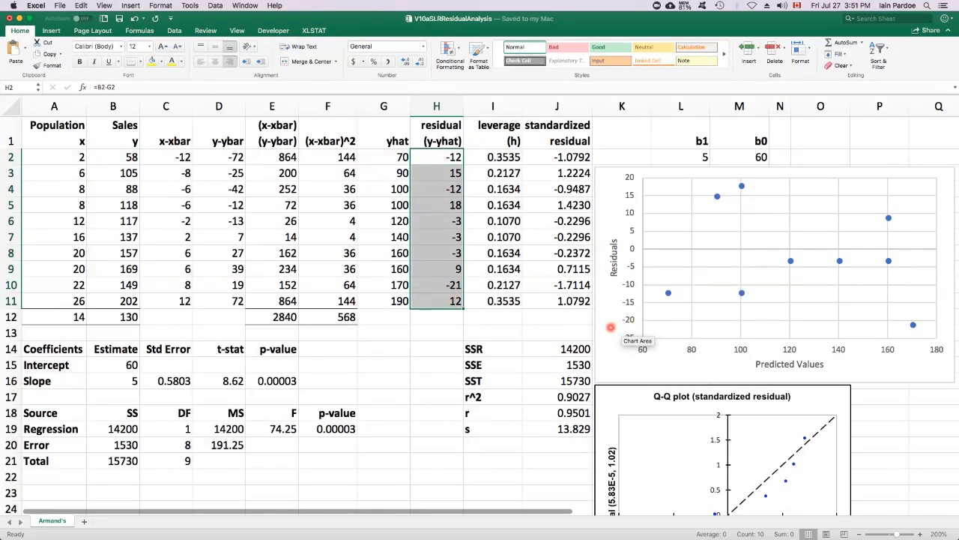
pyautogui.click(611, 327)
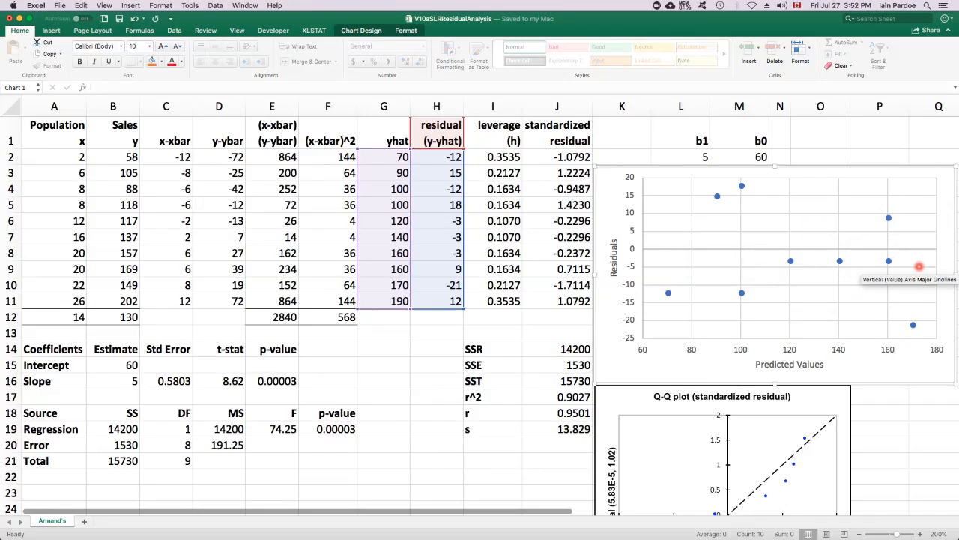
pyautogui.moveTo(742, 291)
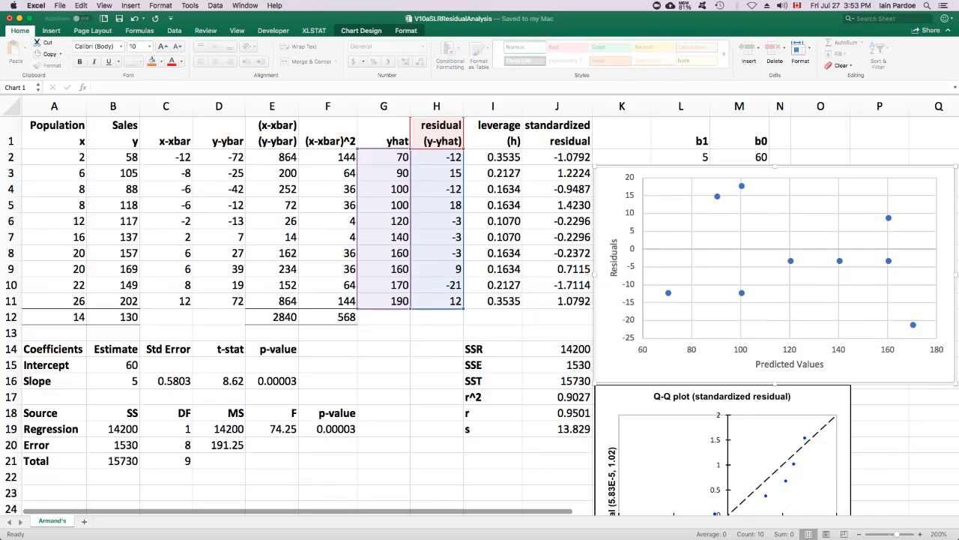
# Inspect the leverage formula in I2 with its referenced cells, and highlight the leverages in I2:I11.
pyautogui.click(540, 160)
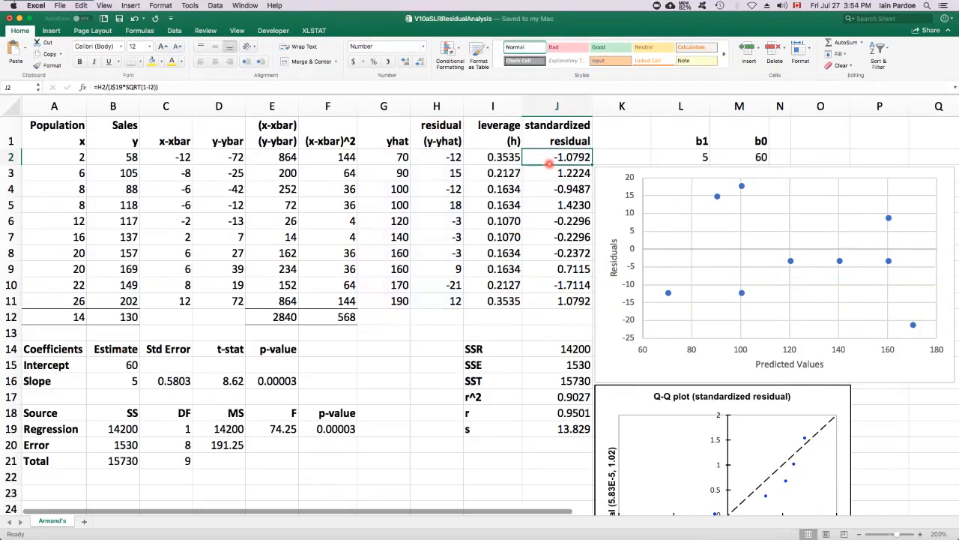
pyautogui.click(497, 156)
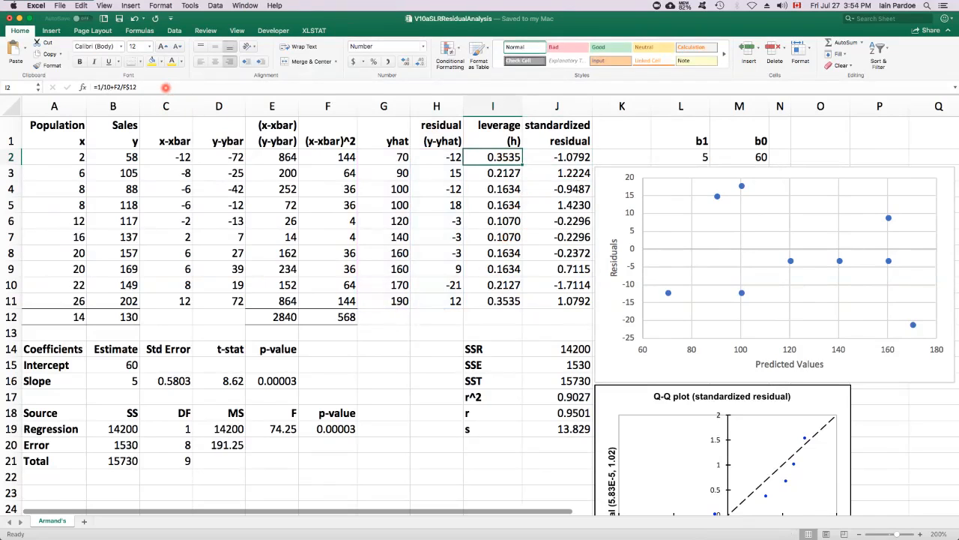
pyautogui.click(164, 88)
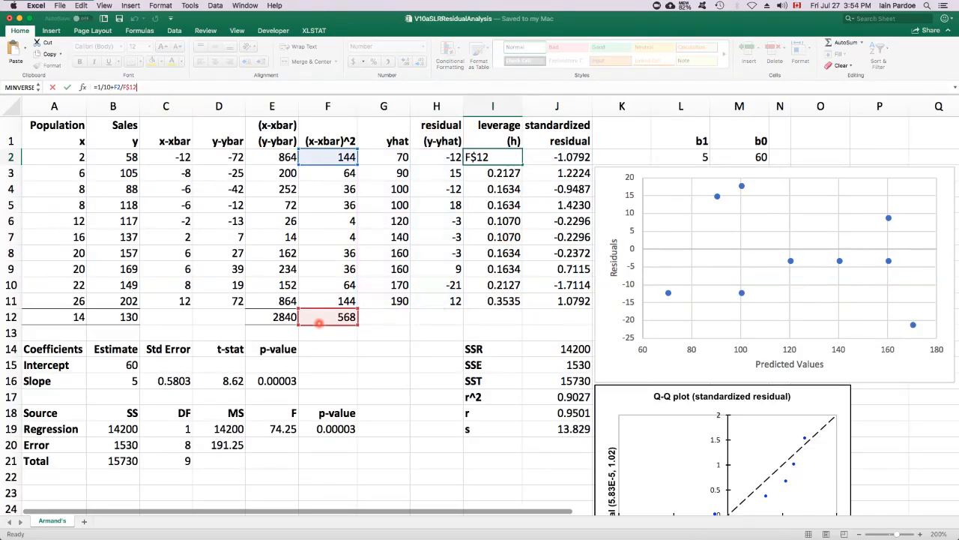
pyautogui.press('Return')
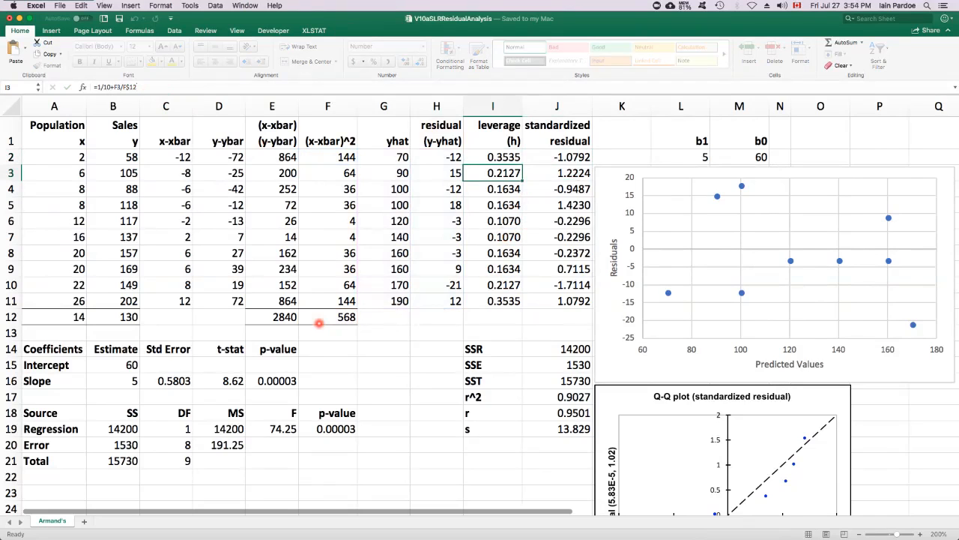
pyautogui.moveTo(495, 157); pyautogui.dragTo(517, 302)
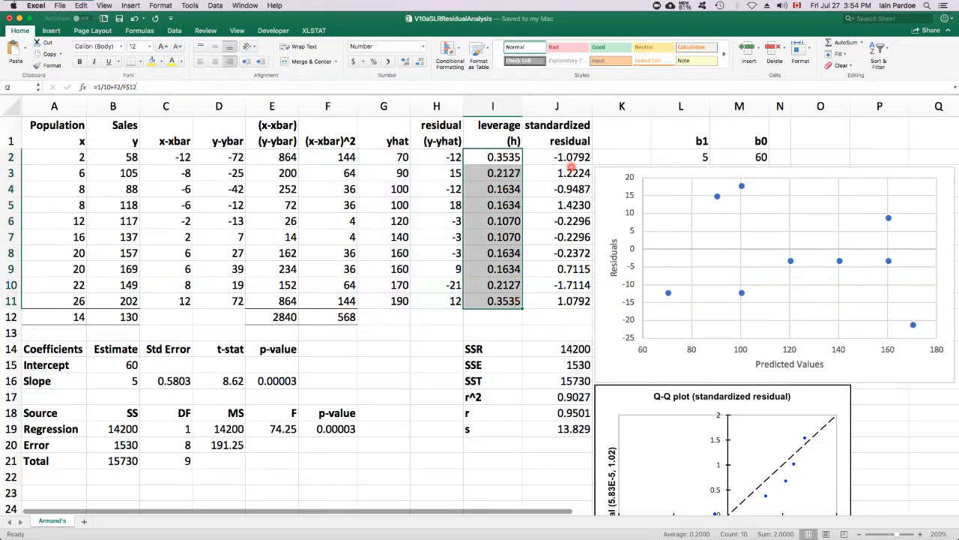
# Inspect the standardized residual formula in J2 with its referenced cells, and highlight the standardized residuals in J2:J11.
pyautogui.click(566, 157)
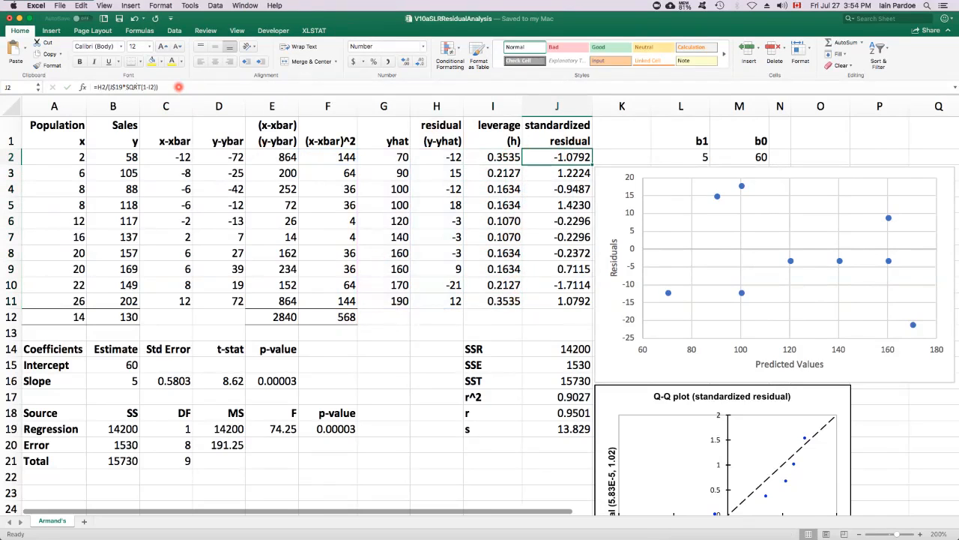
pyautogui.click(179, 88)
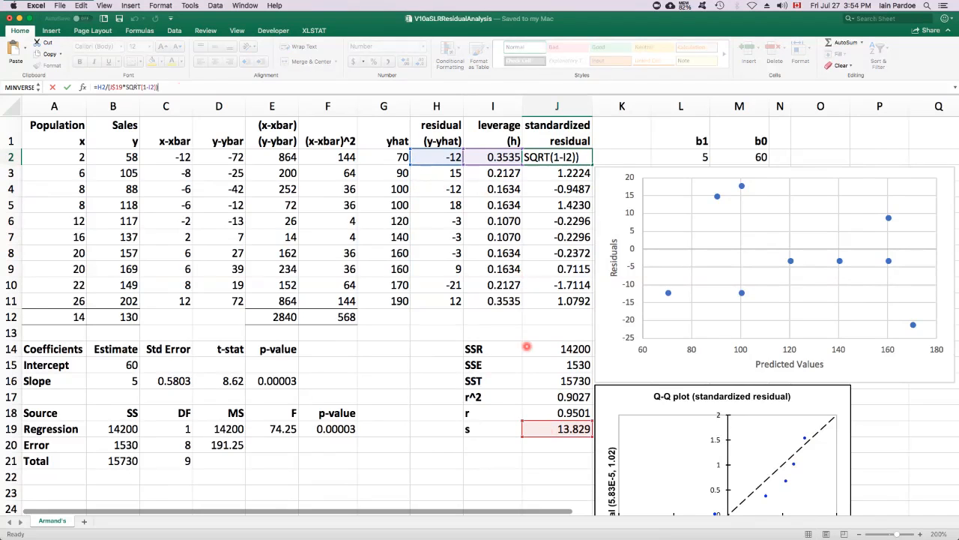
pyautogui.press('Return')
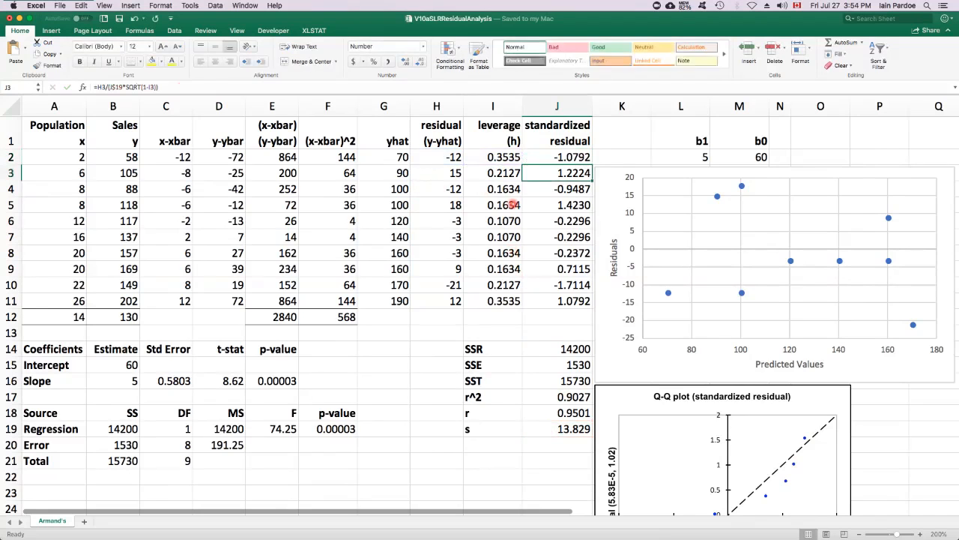
pyautogui.moveTo(555, 156); pyautogui.dragTo(556, 302)
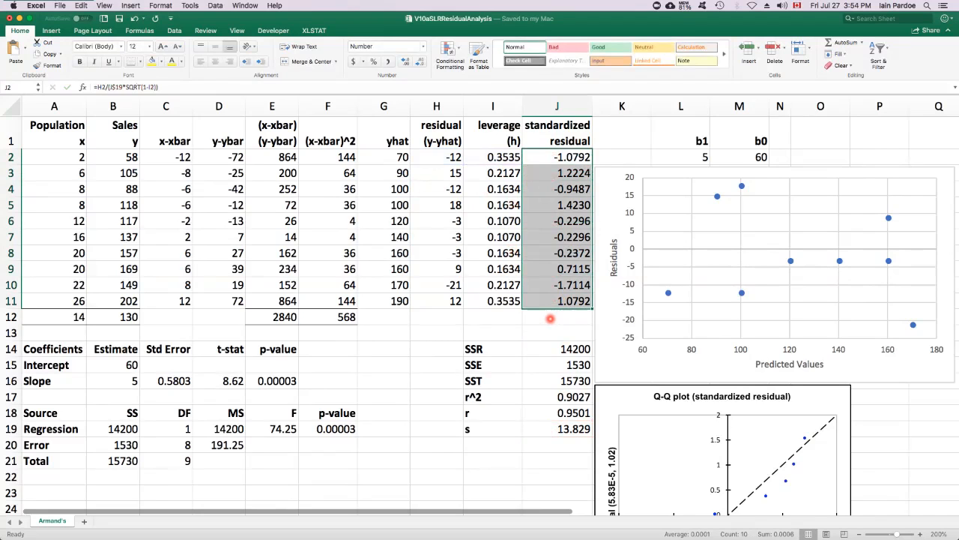
# Examine the Q-Q plot of the standardized residuals below the residual chart, and return to the data table.
pyautogui.scroll(-3, 550, 318)
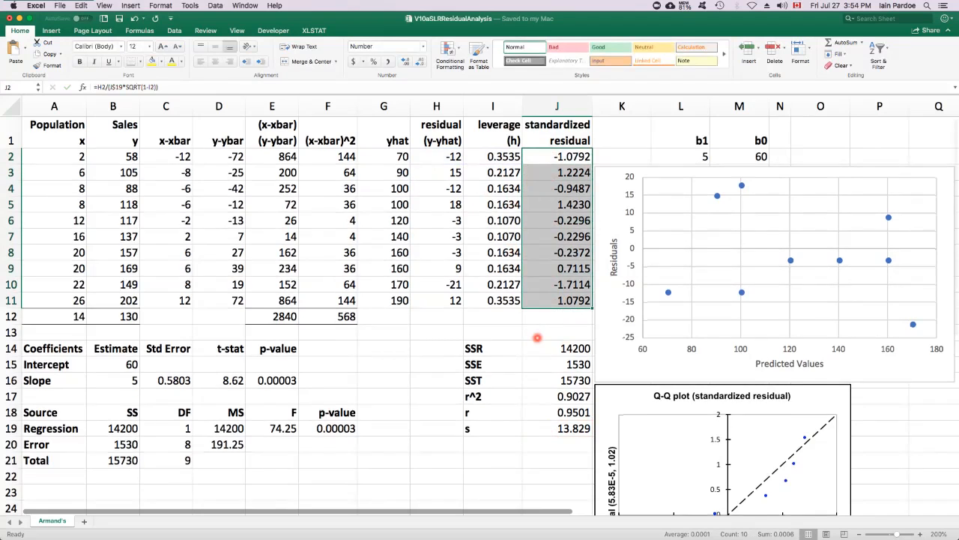
pyautogui.scroll(-5, 537, 338)
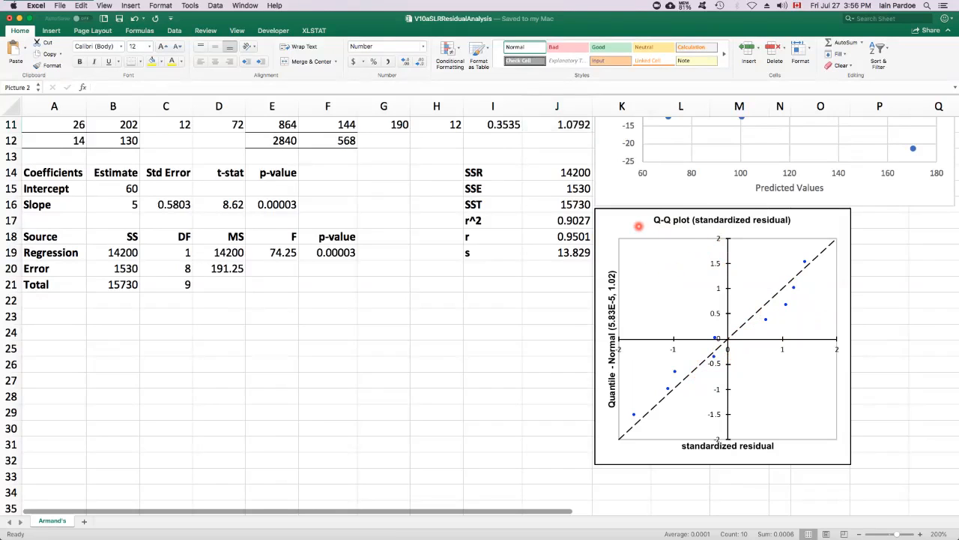
pyautogui.click(637, 231)
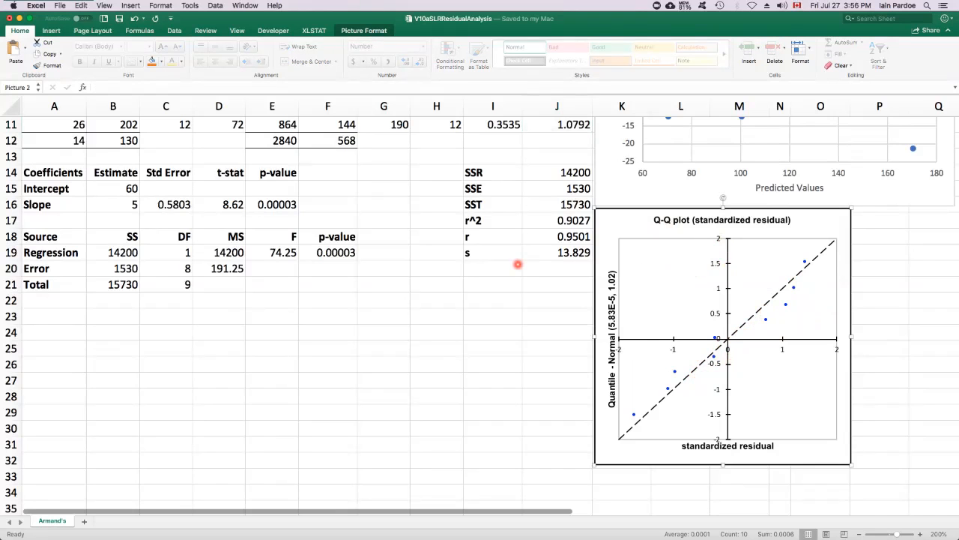
pyautogui.scroll(10, 517, 263)
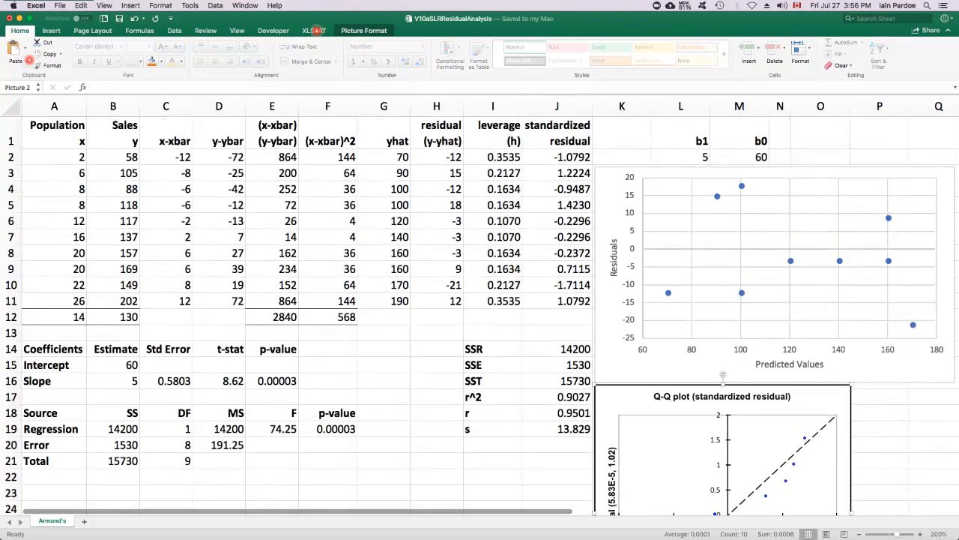
# Start an XLSTAT linear regression and set the quantitative dependent variable to the Sales column, B1:B11.
pyautogui.click(315, 30)
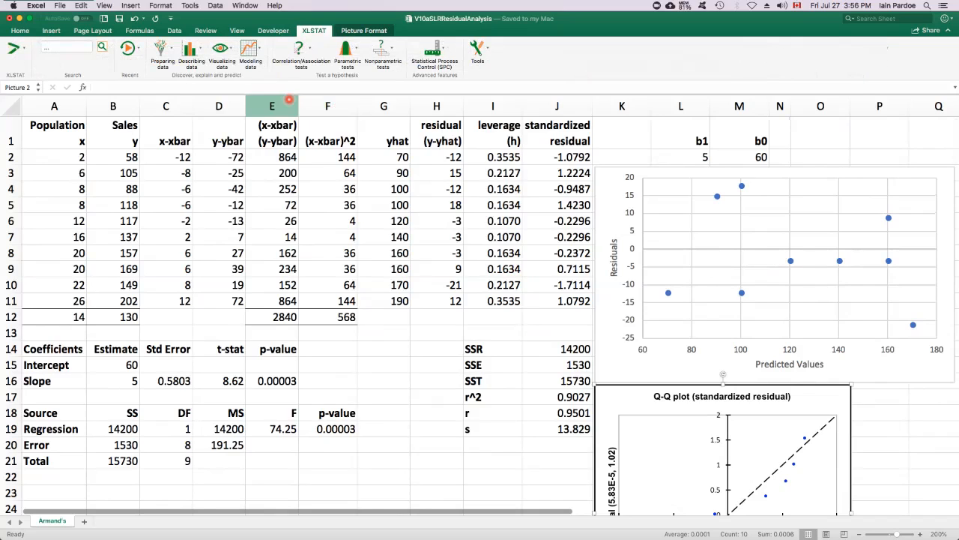
pyautogui.click(250, 49)
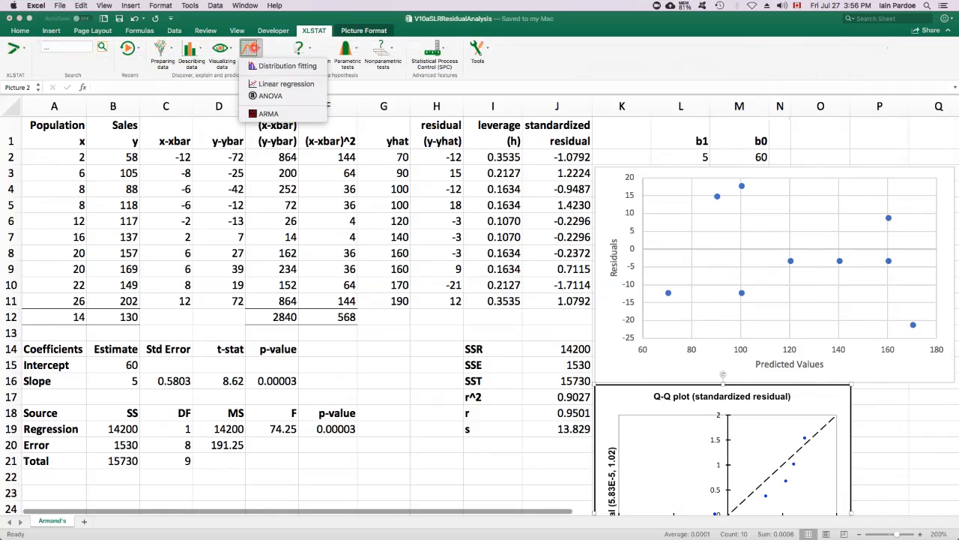
pyautogui.click(264, 84)
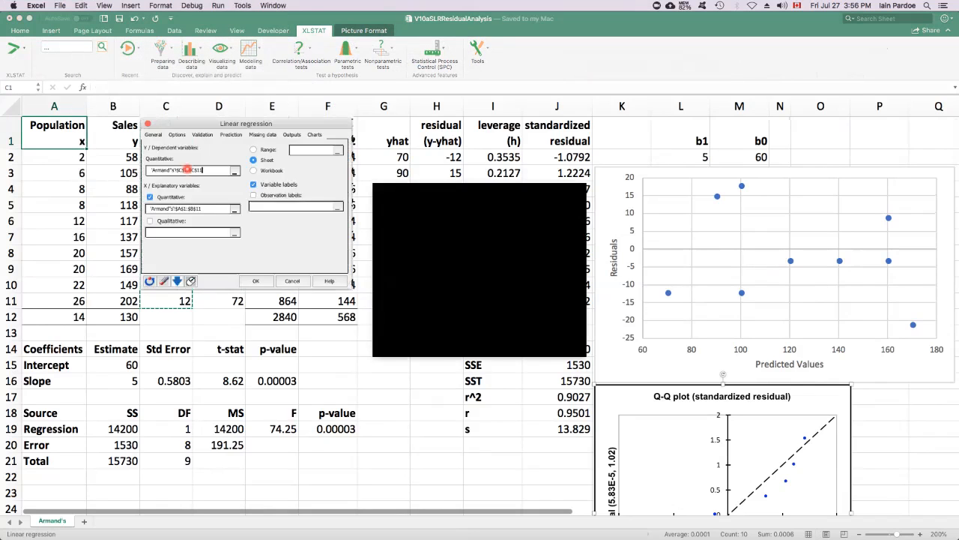
pyautogui.click(470, 236)
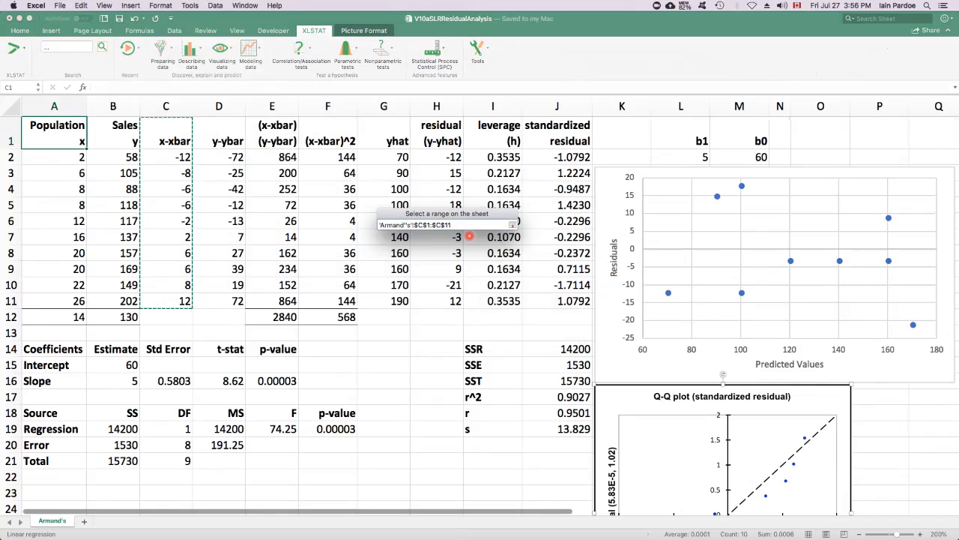
pyautogui.moveTo(469, 237); pyautogui.dragTo(446, 235)
pyautogui.moveTo(116, 133); pyautogui.dragTo(114, 295)
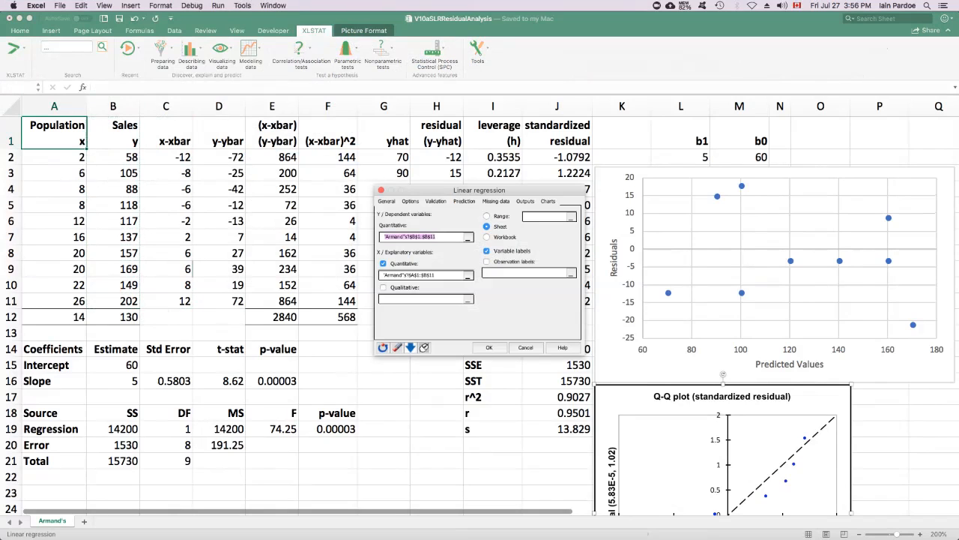
# Set the regression's quantitative explanatory variable to the Population column, A1:A11.
pyautogui.click(466, 276)
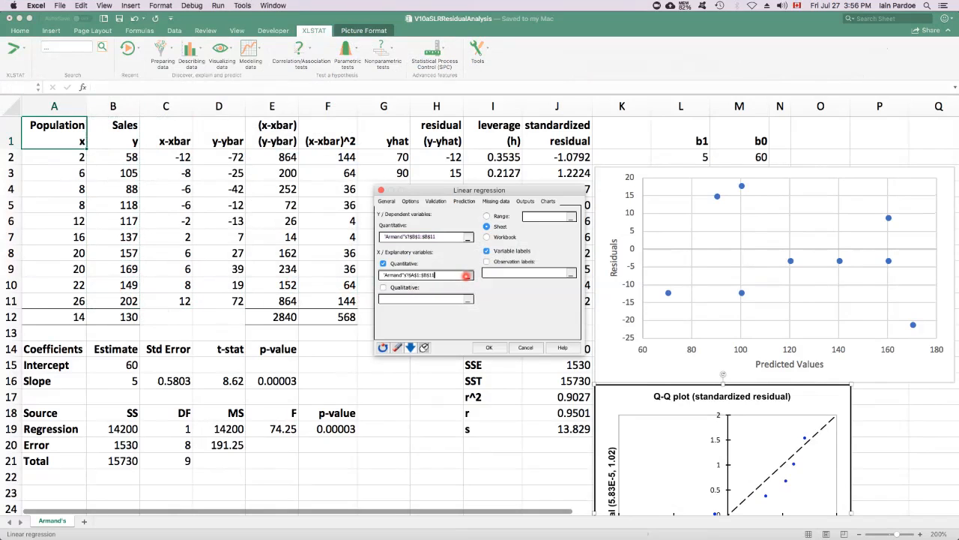
pyautogui.click(311, 251)
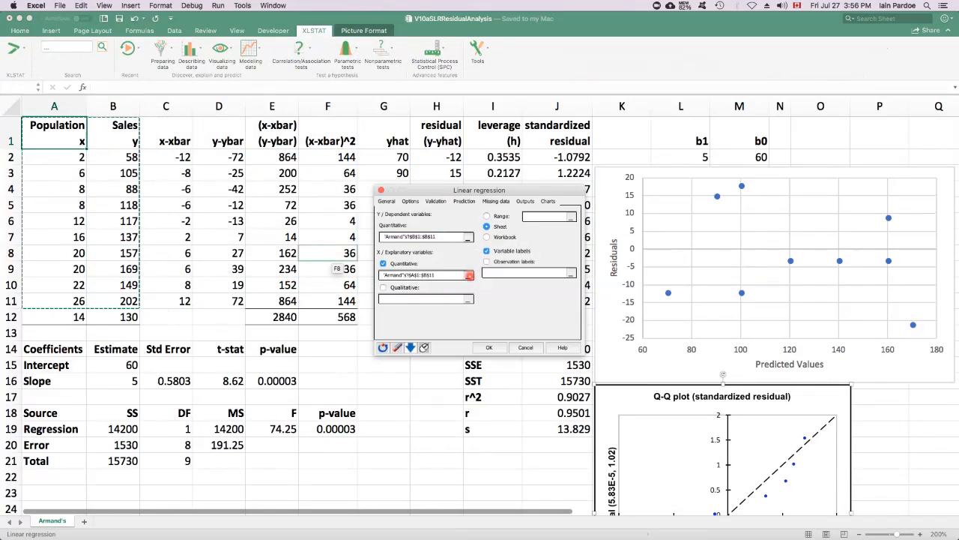
pyautogui.click(46, 130)
pyautogui.moveTo(46, 129); pyautogui.dragTo(48, 300)
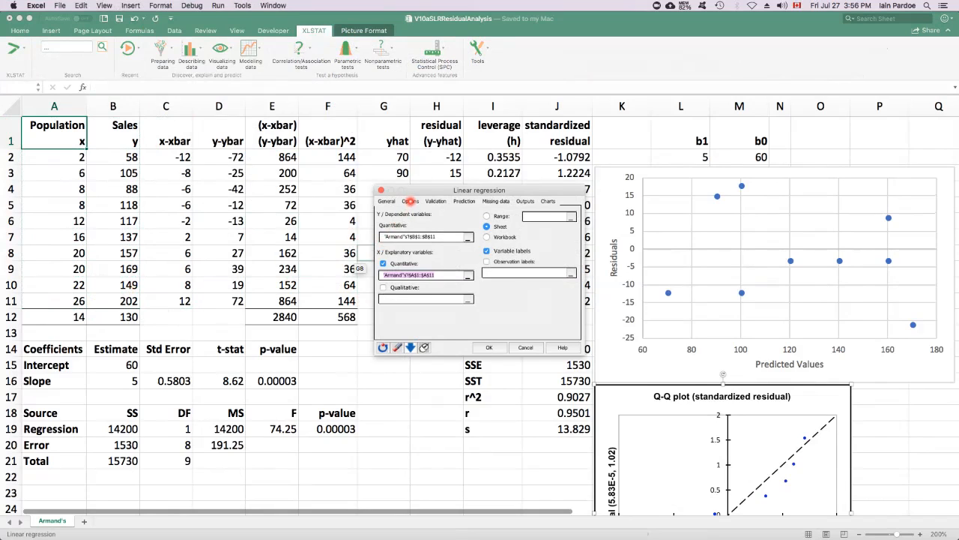
# Disable prediction, review the output and chart settings, and run the linear regression.
pyautogui.click(410, 200)
pyautogui.click(436, 201)
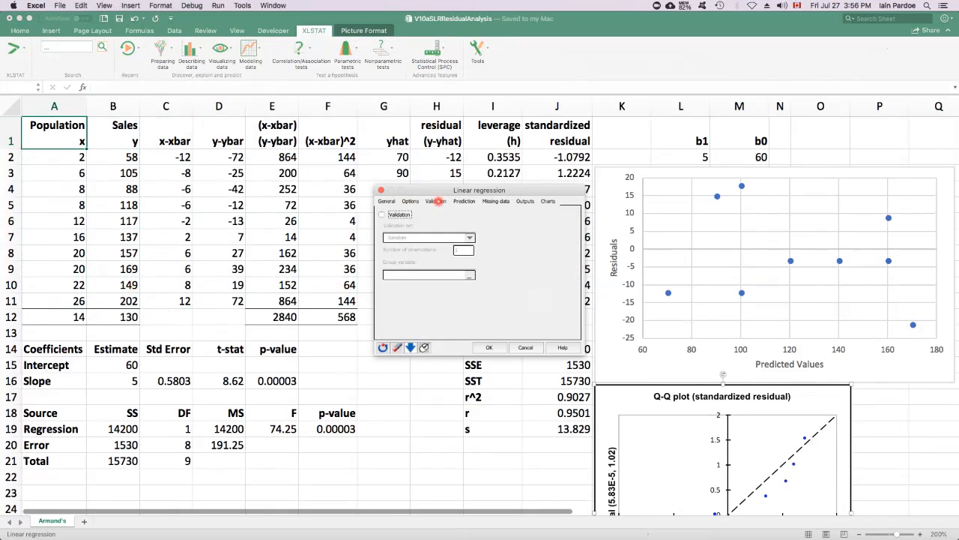
pyautogui.click(464, 201)
pyautogui.click(383, 214)
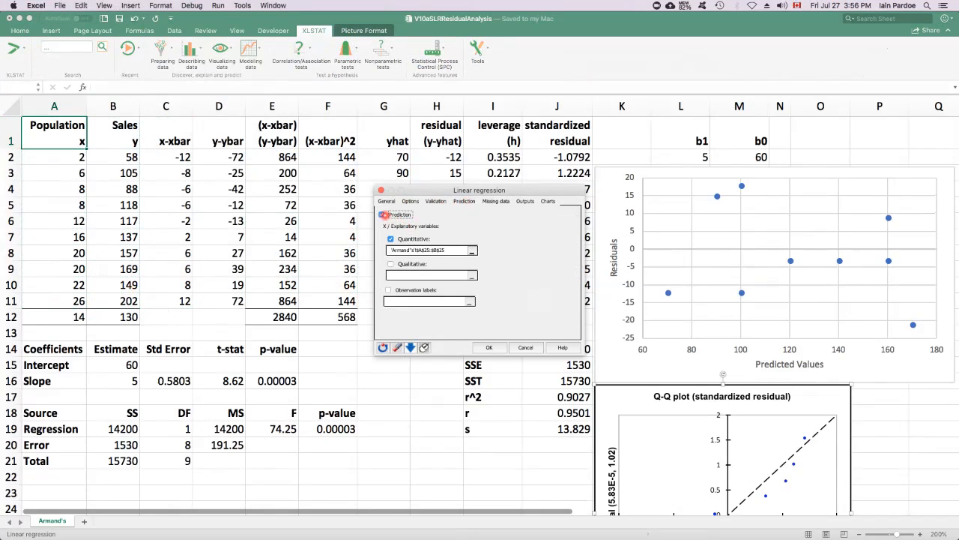
pyautogui.click(381, 214)
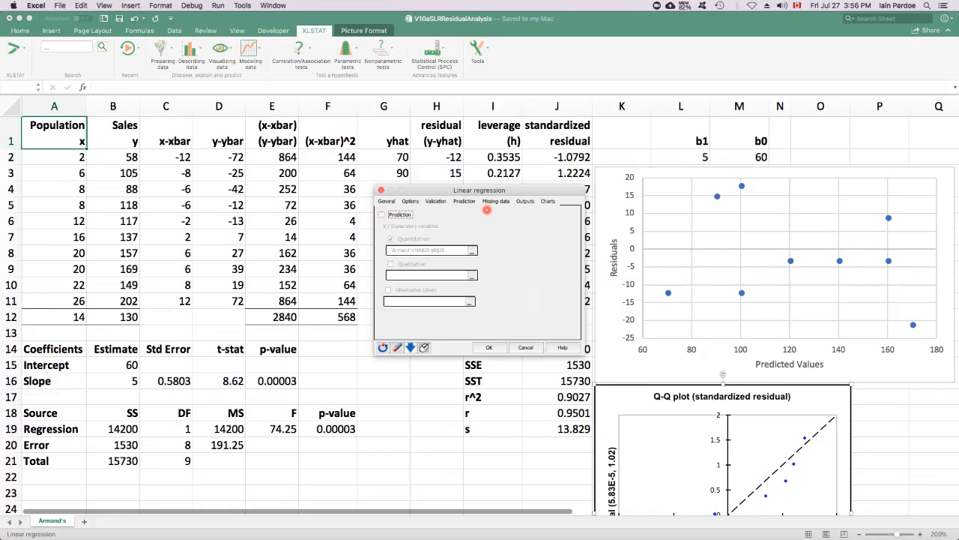
pyautogui.click(523, 201)
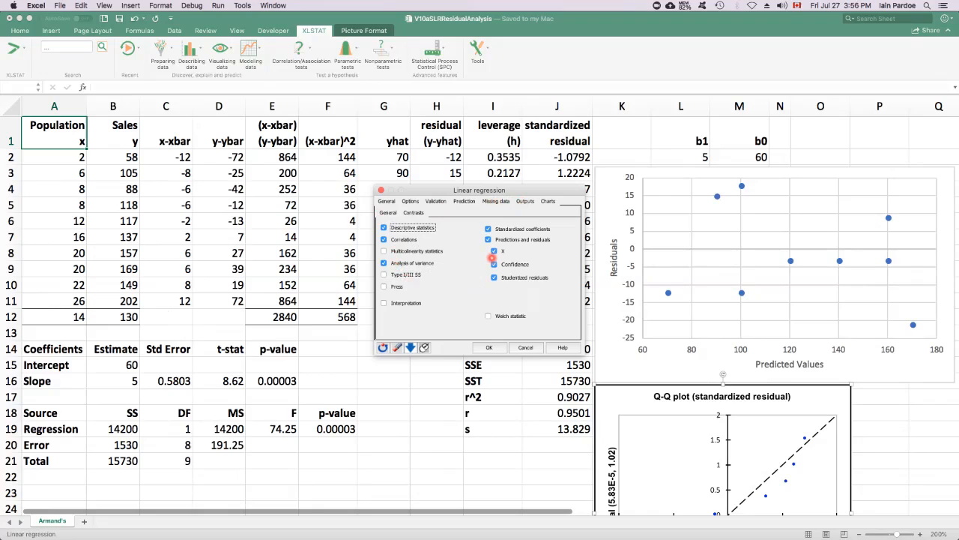
pyautogui.click(544, 201)
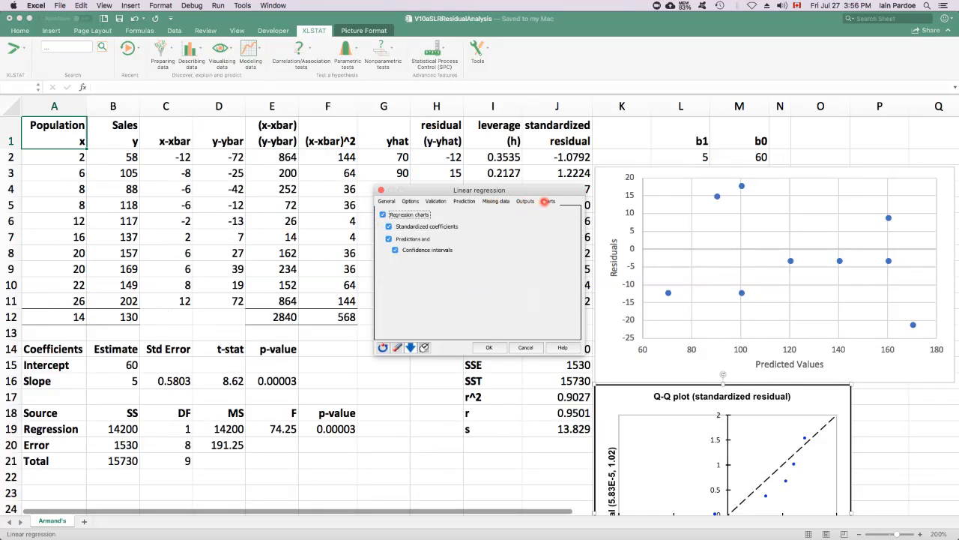
pyautogui.click(489, 347)
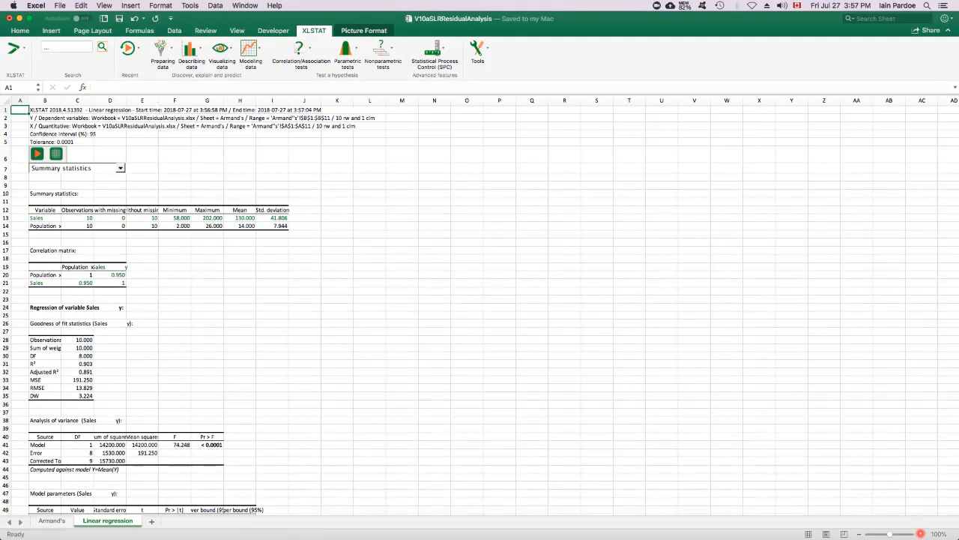
# Enlarge the Linear regression results sheet to 150% and examine the predictions and residuals table and the regression and residual charts.
pyautogui.click(920, 534)
pyautogui.click(921, 534)
pyautogui.click(921, 533)
pyautogui.click(921, 534)
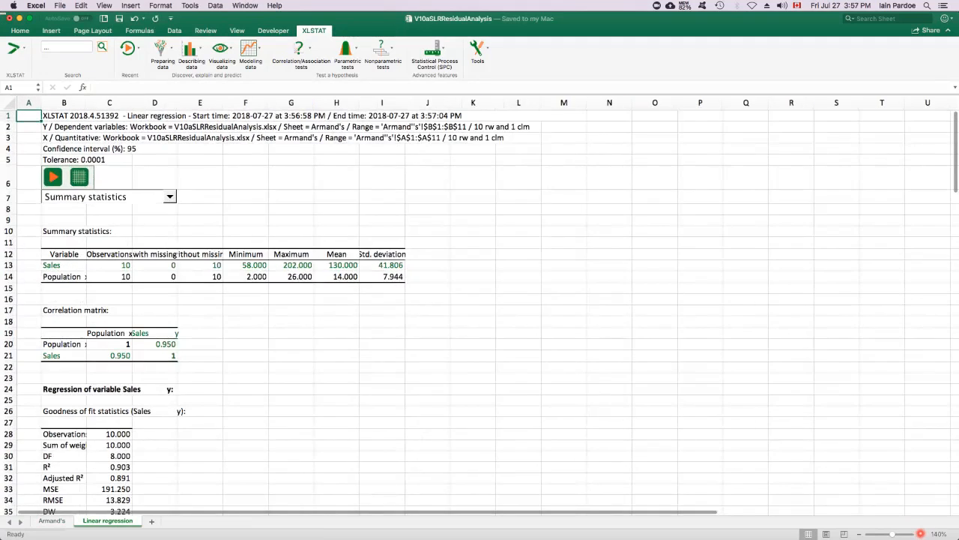
pyautogui.click(920, 534)
pyautogui.scroll(-5, 347, 328)
pyautogui.scroll(-15, 346, 329)
pyautogui.scroll(-16, 346, 329)
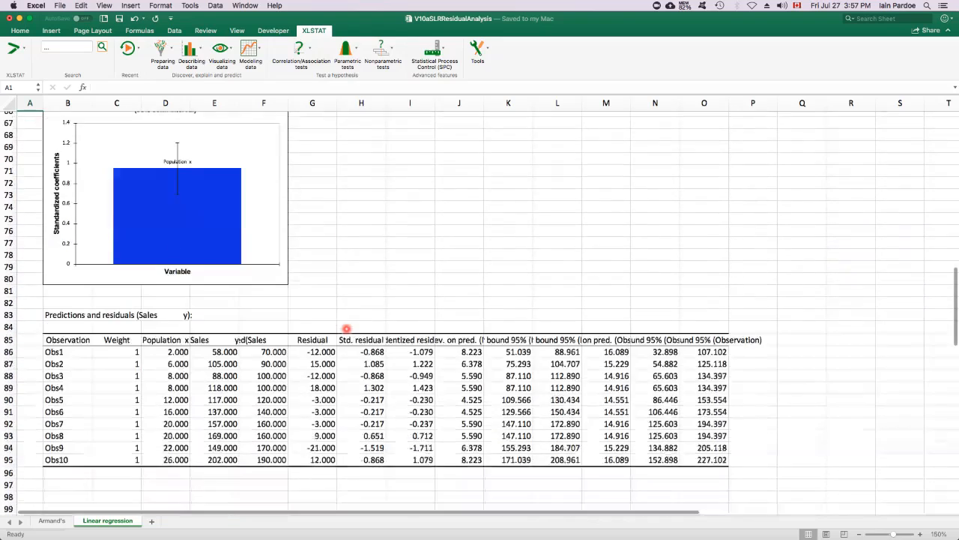
pyautogui.scroll(-13, 346, 328)
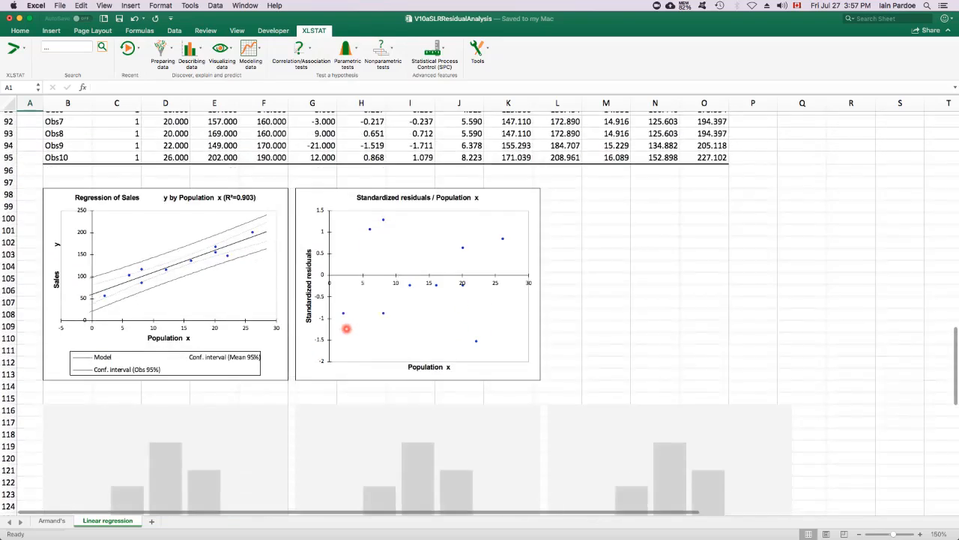
# Compare the XLSTAT chart of standardized residuals against predicted Sales with the residual plot on the Armand's sheet.
pyautogui.scroll(-2, 347, 328)
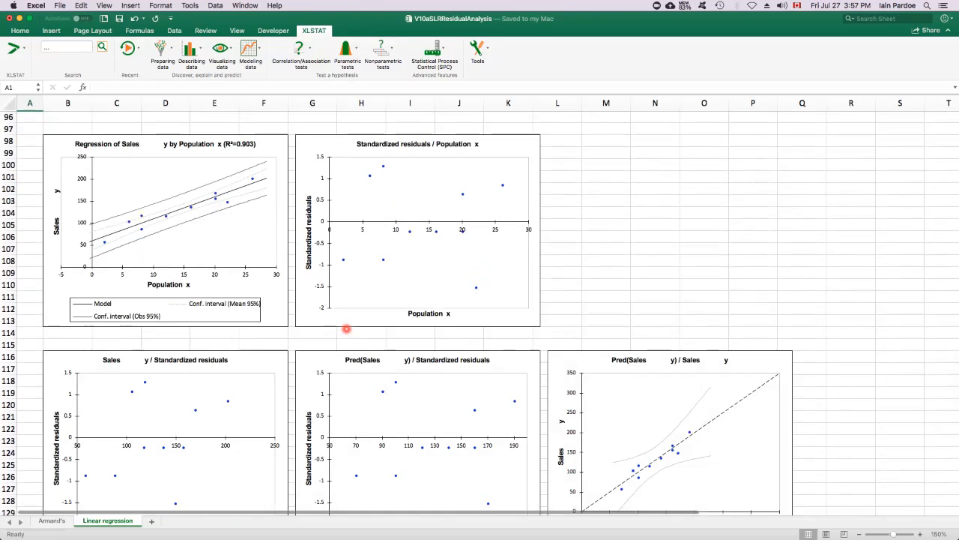
pyautogui.scroll(-2, 346, 328)
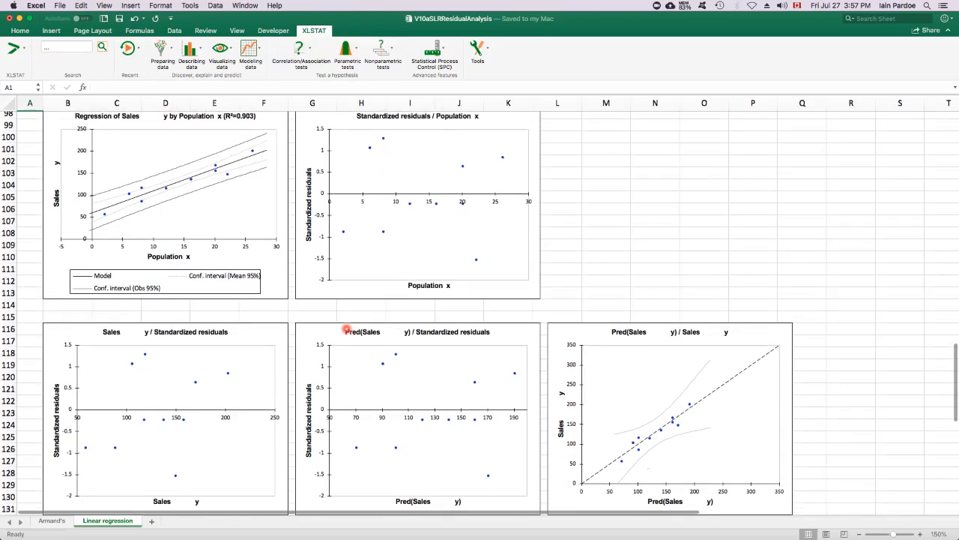
pyautogui.scroll(-5, 347, 328)
pyautogui.click(500, 405)
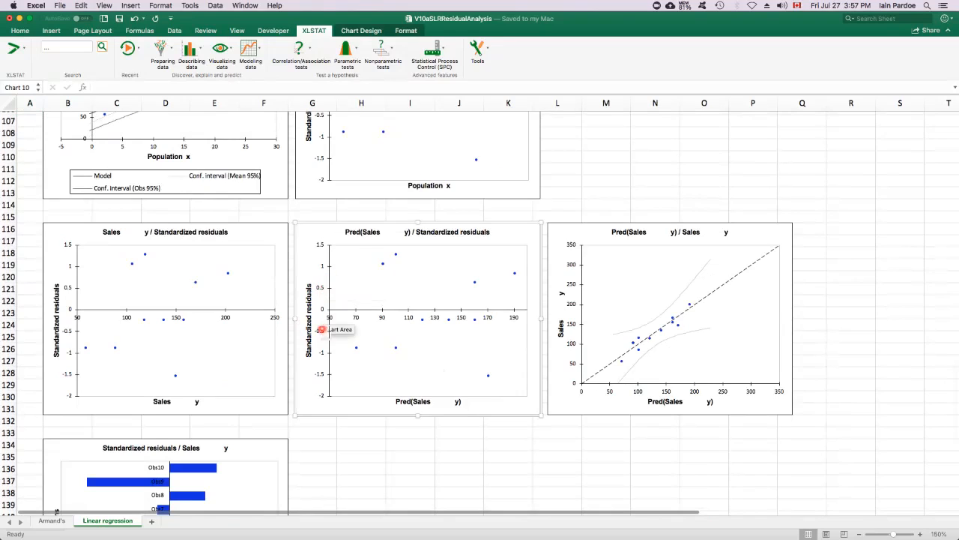
pyautogui.click(51, 521)
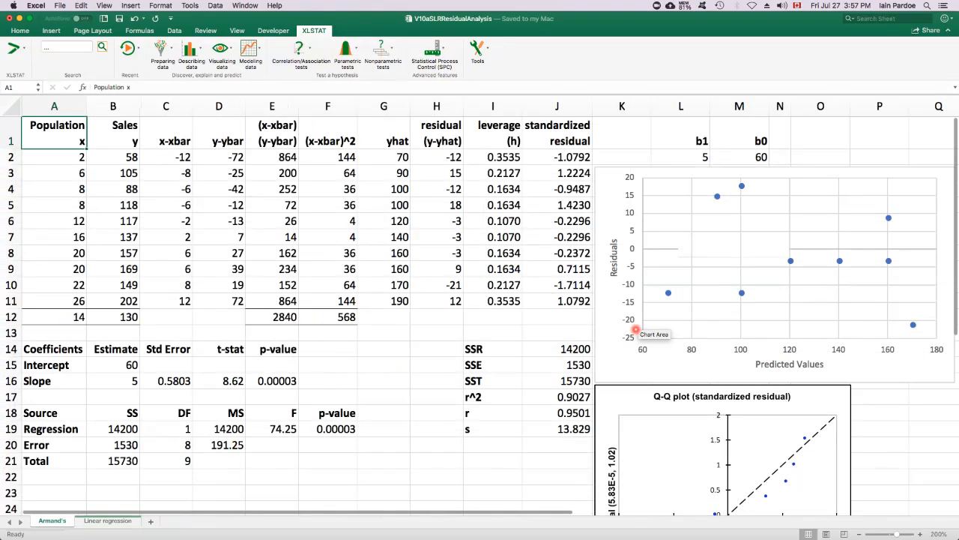
pyautogui.click(643, 350)
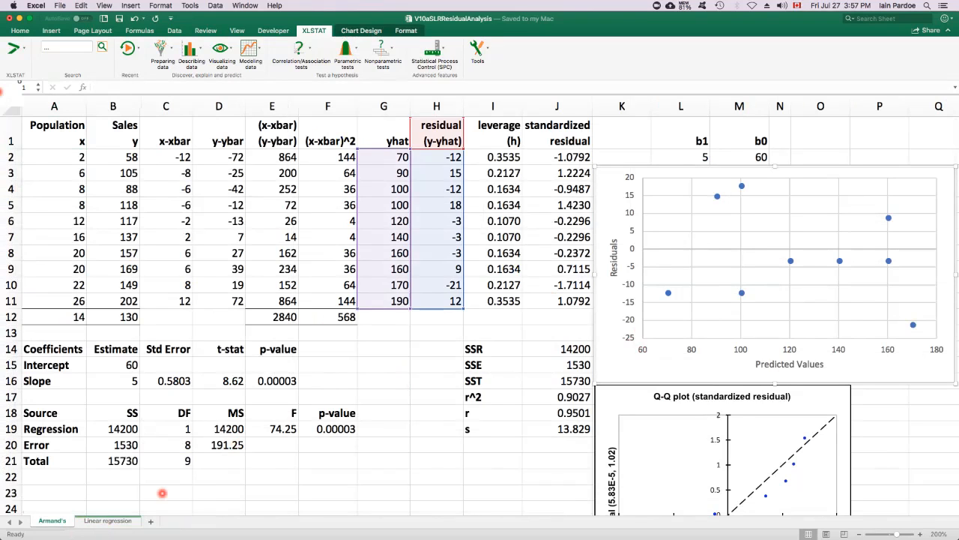
# Compare the standardized residuals in J2:J11 of the Armand's sheet with the Studentized residuals column in the Linear regression results.
pyautogui.moveTo(545, 157); pyautogui.dragTo(555, 301)
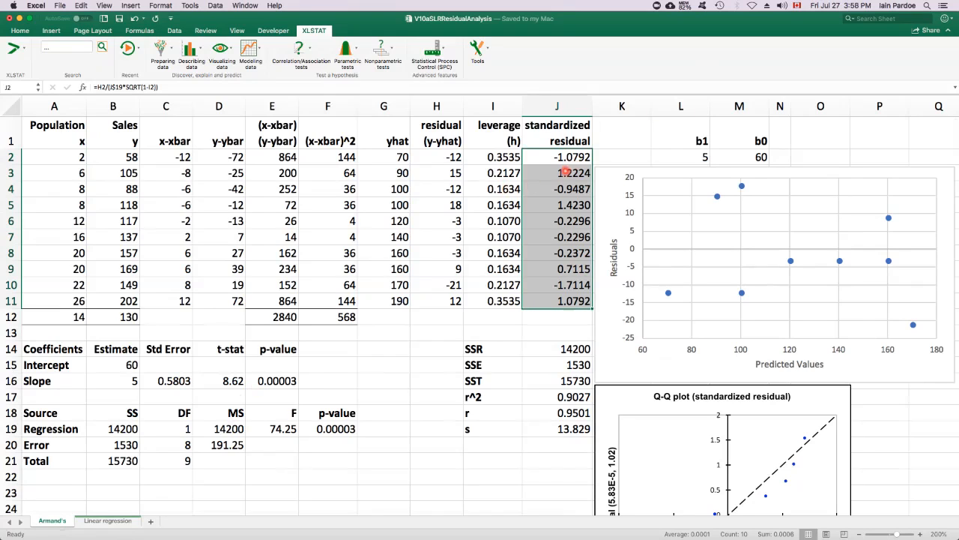
pyautogui.click(105, 520)
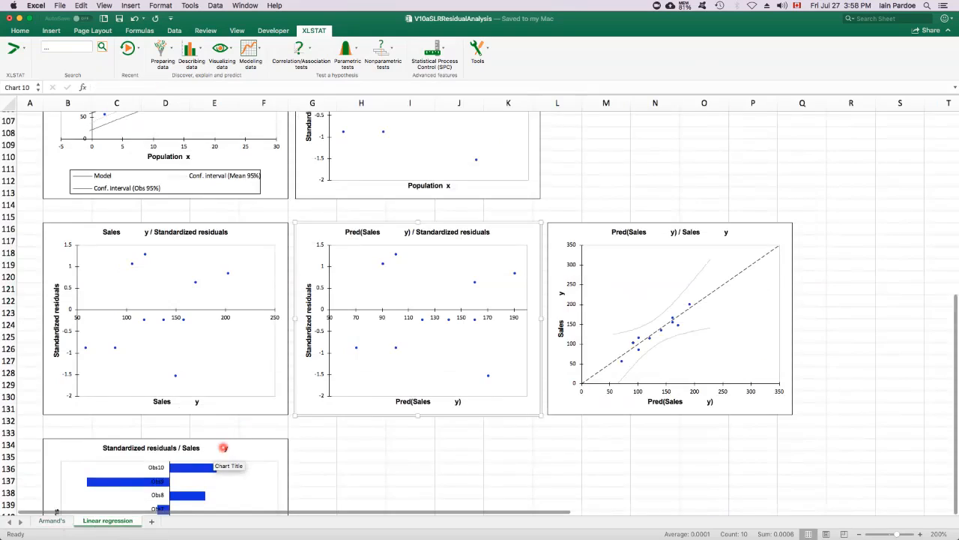
pyautogui.click(360, 379)
pyautogui.scroll(10, 362, 381)
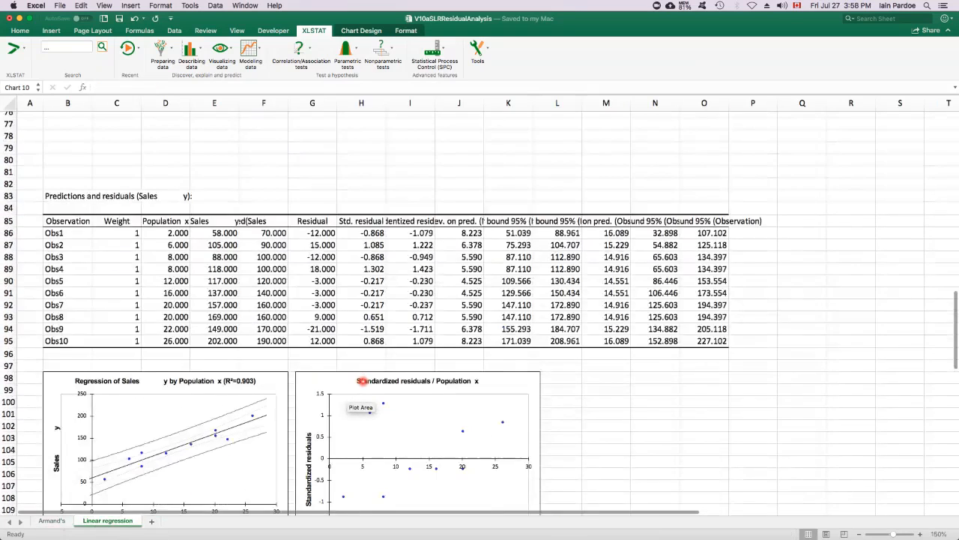
pyautogui.moveTo(409, 321); pyautogui.dragTo(417, 431)
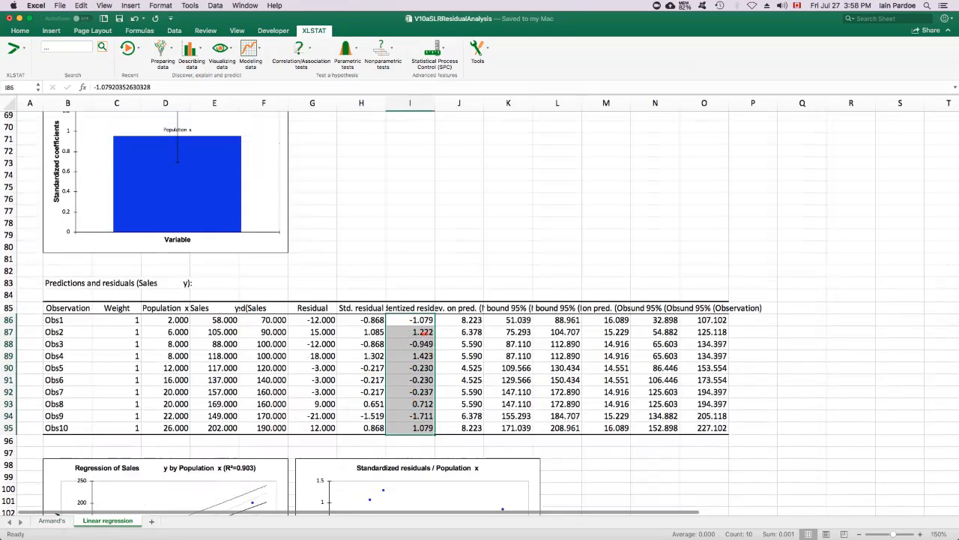
pyautogui.click(405, 308)
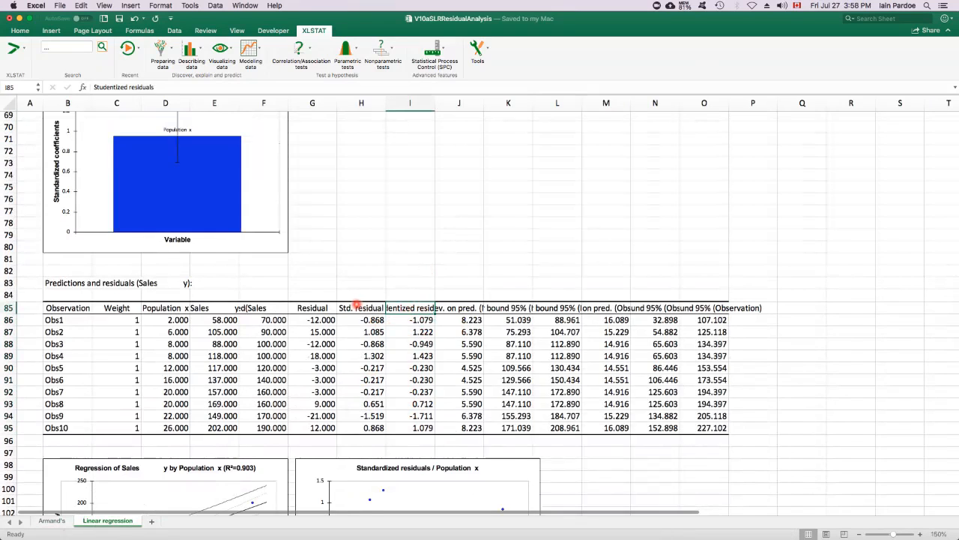
# Compare the Std. residual column, H85:H95, with the Studentized residuals column, I85:I95, in the predictions and residuals table.
pyautogui.click(355, 308)
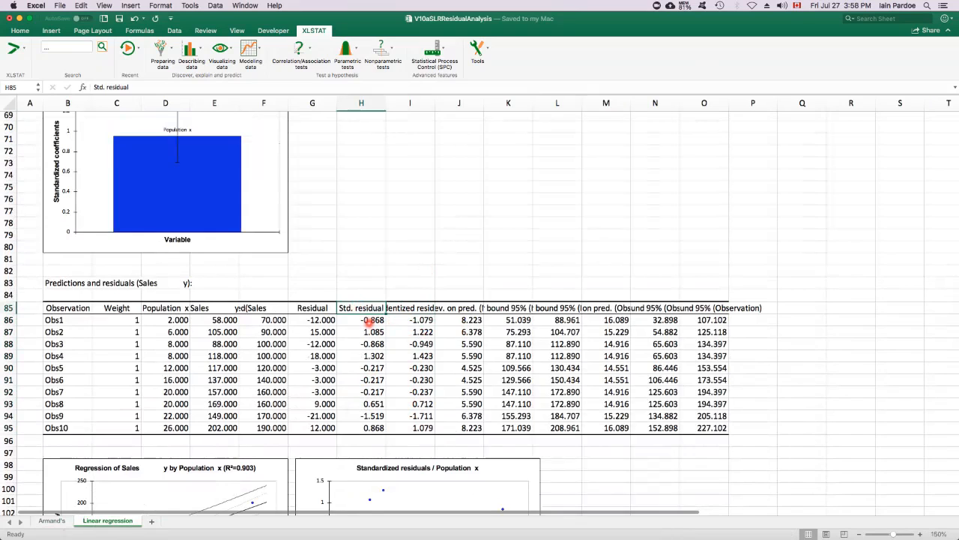
pyautogui.moveTo(369, 320); pyautogui.dragTo(359, 425)
pyautogui.moveTo(354, 307); pyautogui.dragTo(360, 429)
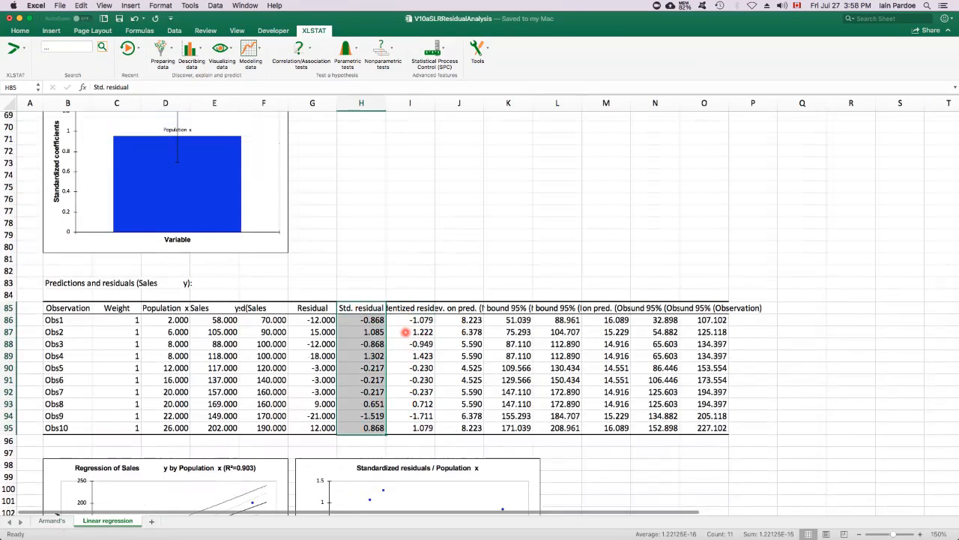
pyautogui.moveTo(412, 309); pyautogui.dragTo(415, 430)
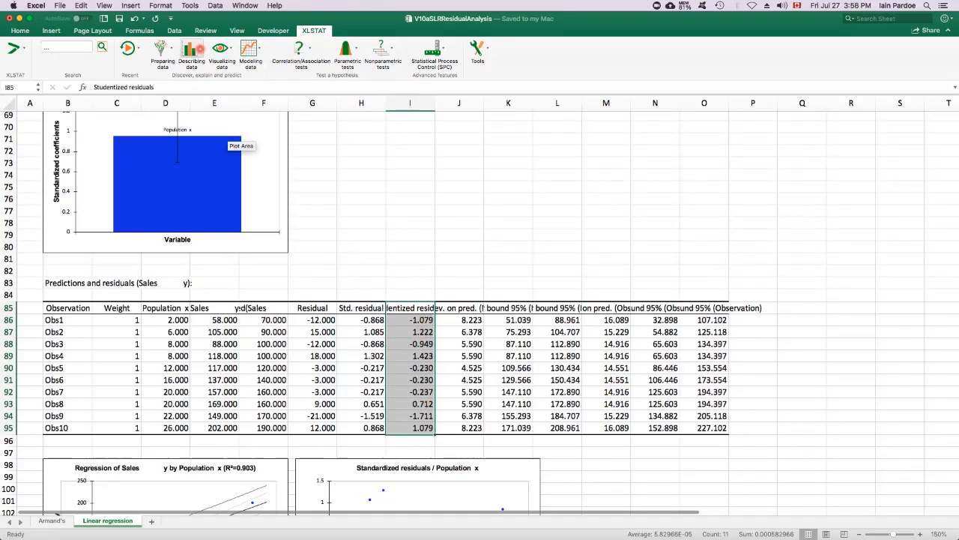
# Run XLSTAT normality tests with a normal Q-Q plot on the Studentized residuals, I85:I95 of the Linear regression sheet.
pyautogui.click(199, 49)
pyautogui.click(205, 101)
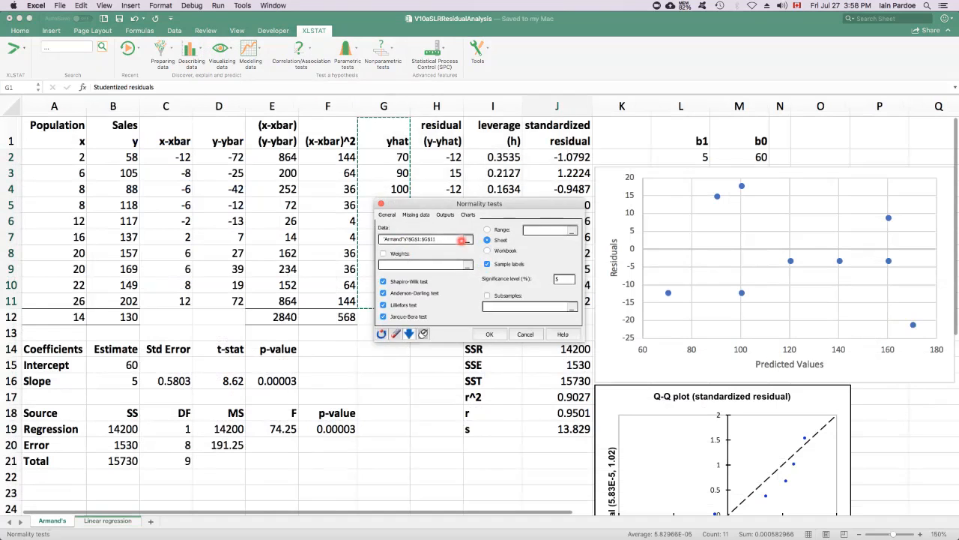
pyautogui.click(467, 240)
pyautogui.click(105, 523)
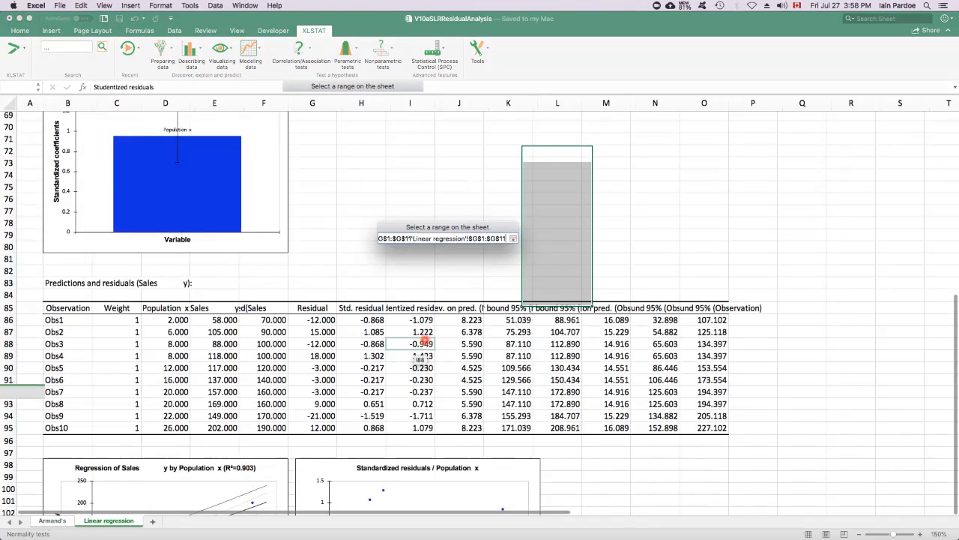
pyautogui.moveTo(405, 308); pyautogui.dragTo(412, 427)
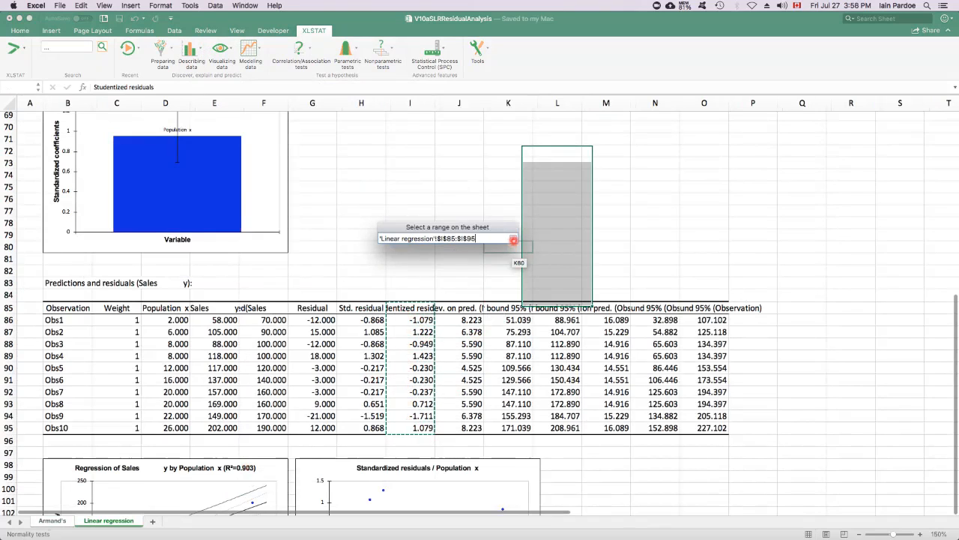
pyautogui.click(513, 239)
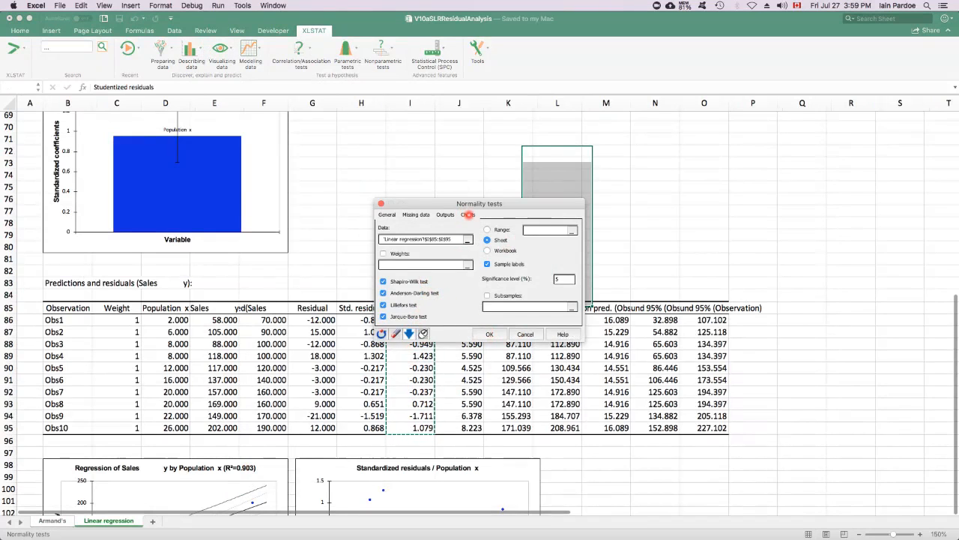
pyautogui.click(467, 215)
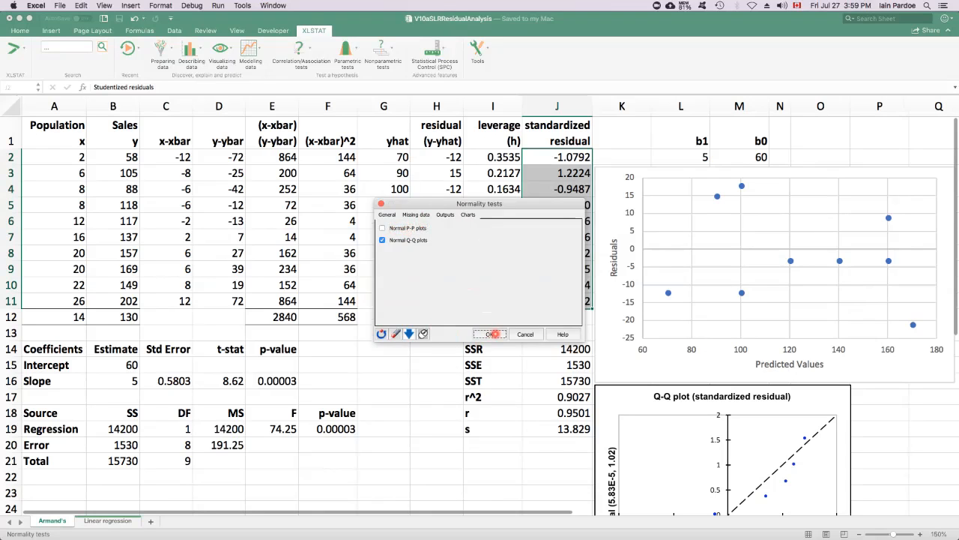
pyautogui.click(493, 334)
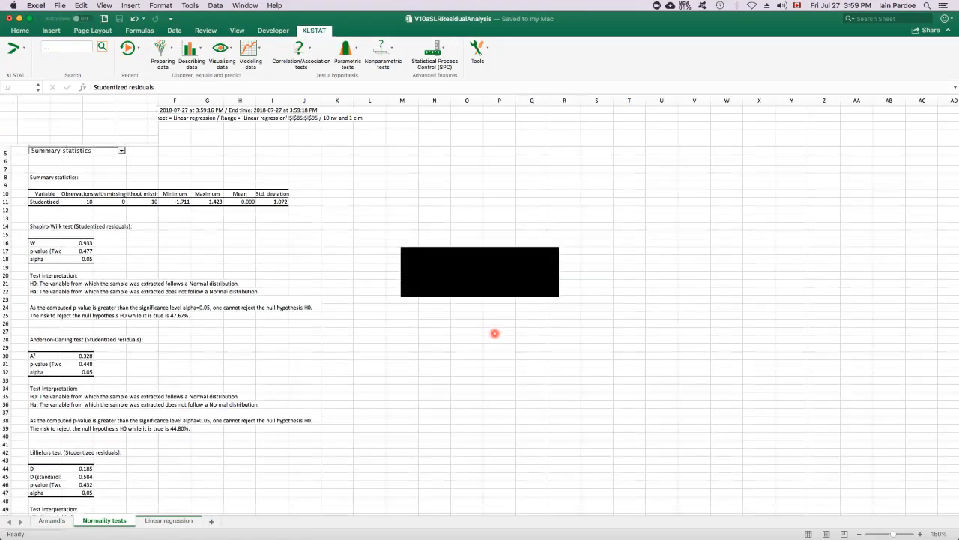
# Enlarge the Normality tests sheet to 150% and examine the test summary and the Q-Q plot of the studentized residuals.
pyautogui.scroll(-10, 495, 333)
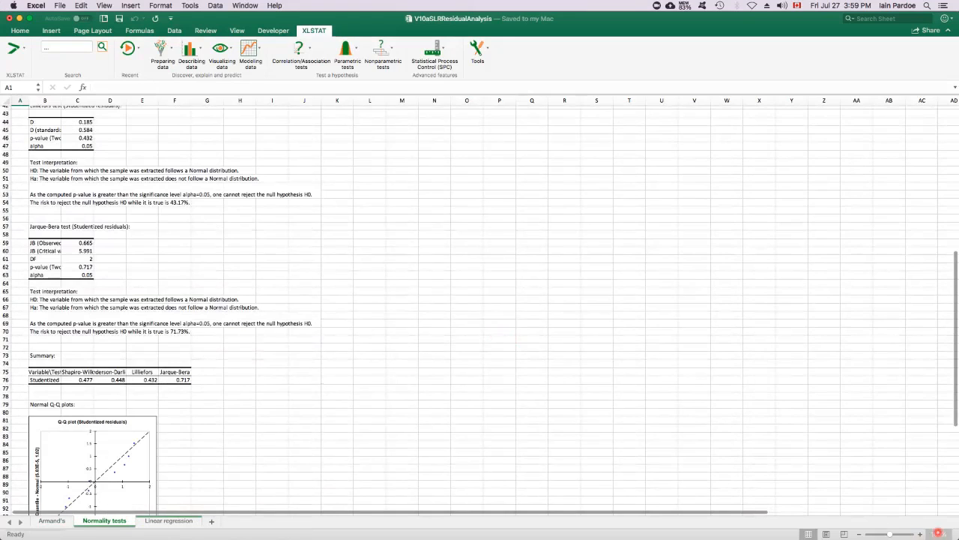
pyautogui.click(921, 533)
pyautogui.click(921, 533)
pyautogui.click(920, 534)
pyautogui.click(921, 533)
pyautogui.click(920, 534)
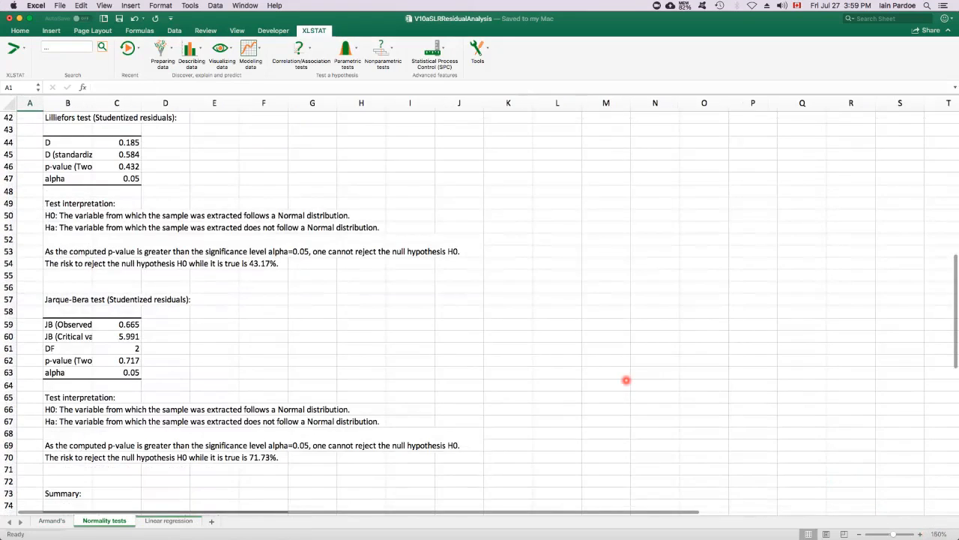
pyautogui.scroll(-8, 622, 379)
pyautogui.scroll(-2, 618, 381)
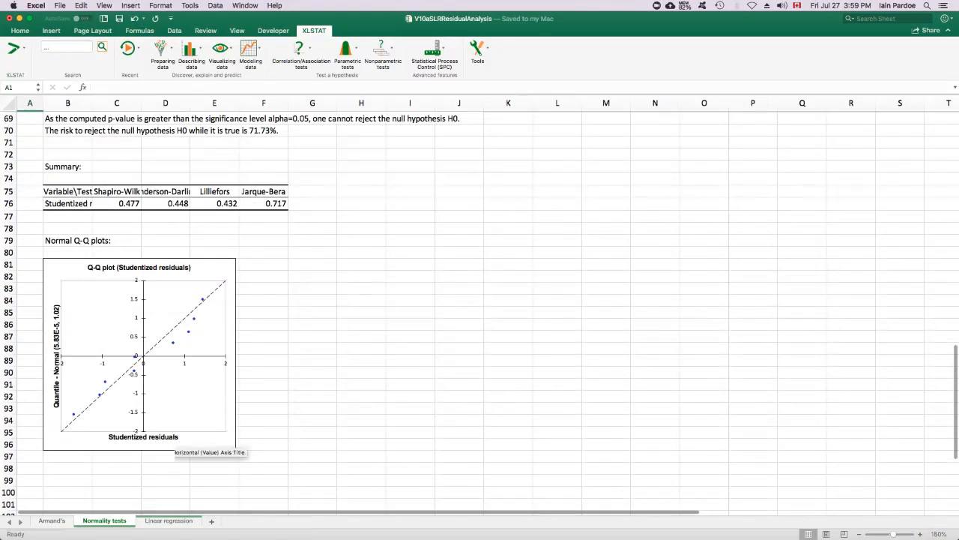
# Compare the studentized residuals' Q-Q plot with the standardized residual Q-Q plot on the Armand's sheet, ending at cell A1.
pyautogui.click(203, 447)
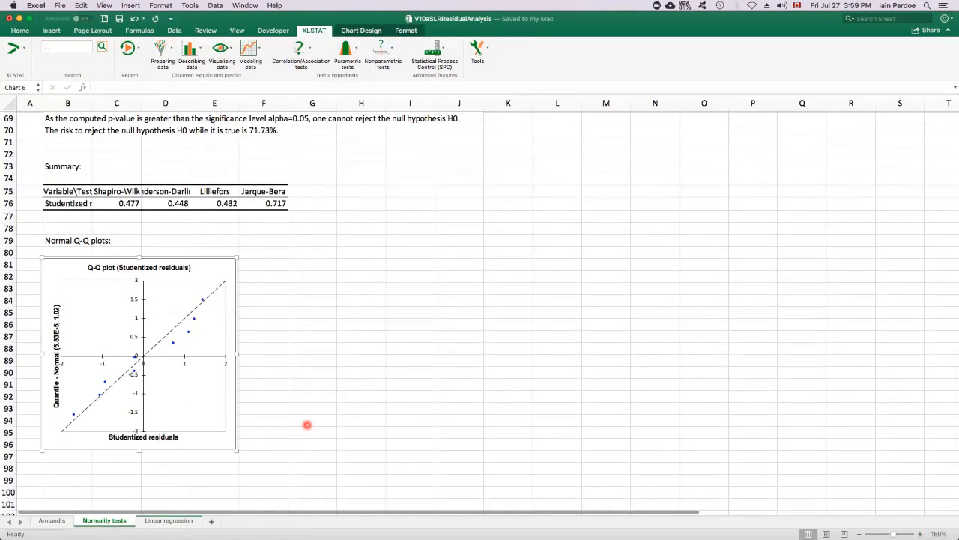
pyautogui.click(50, 521)
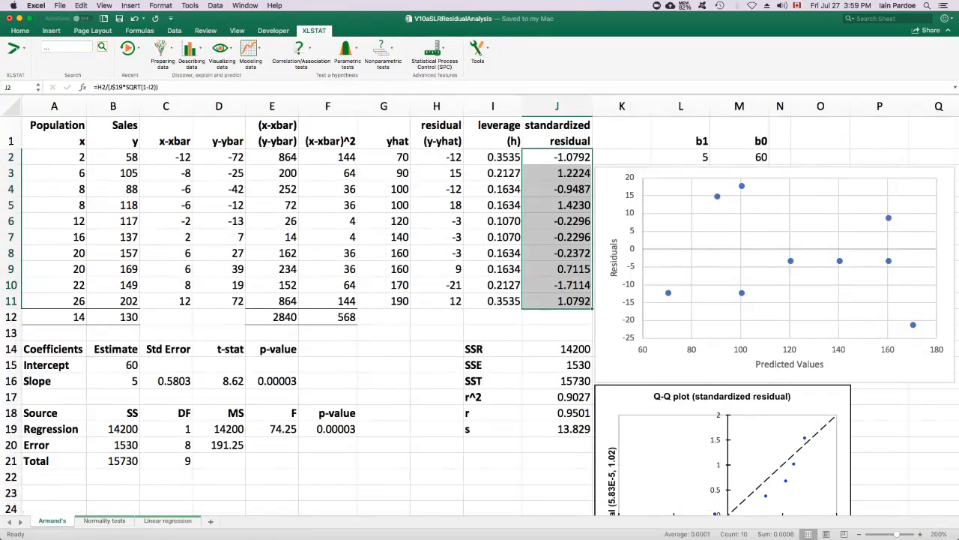
pyautogui.click(69, 135)
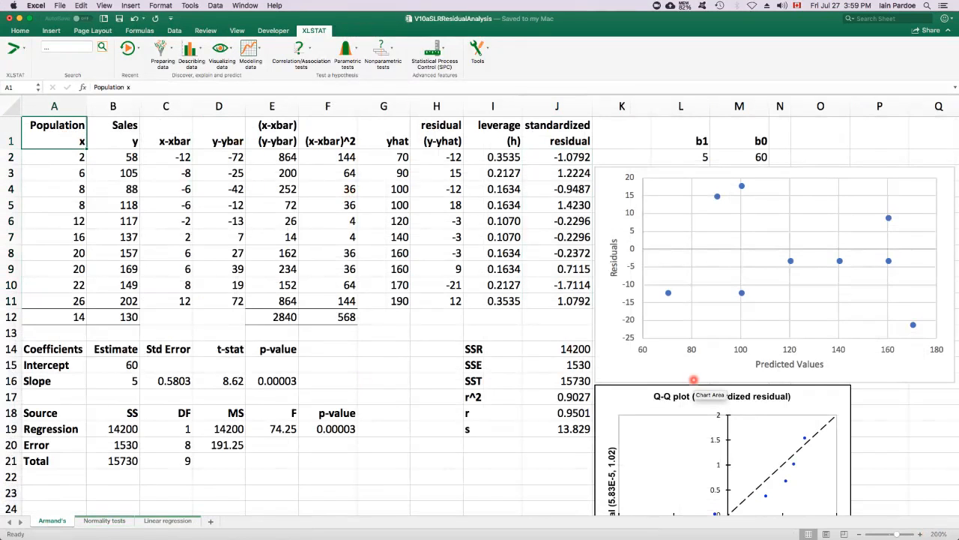